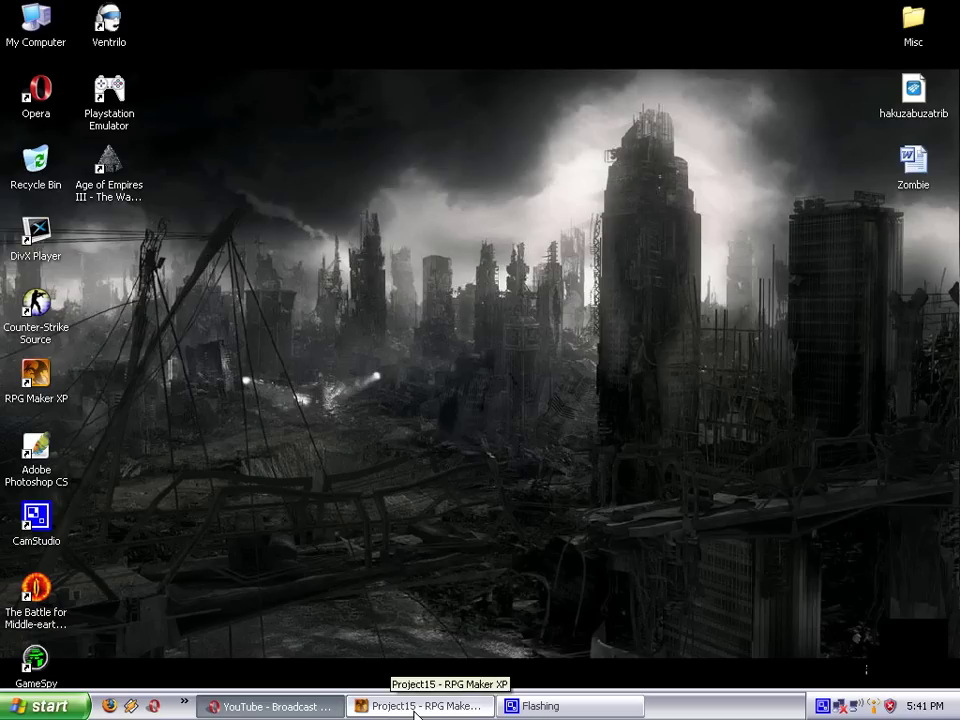
Restore the Project15 RPG Maker XP window showing MAP001's inn bedroom.
click(415, 707)
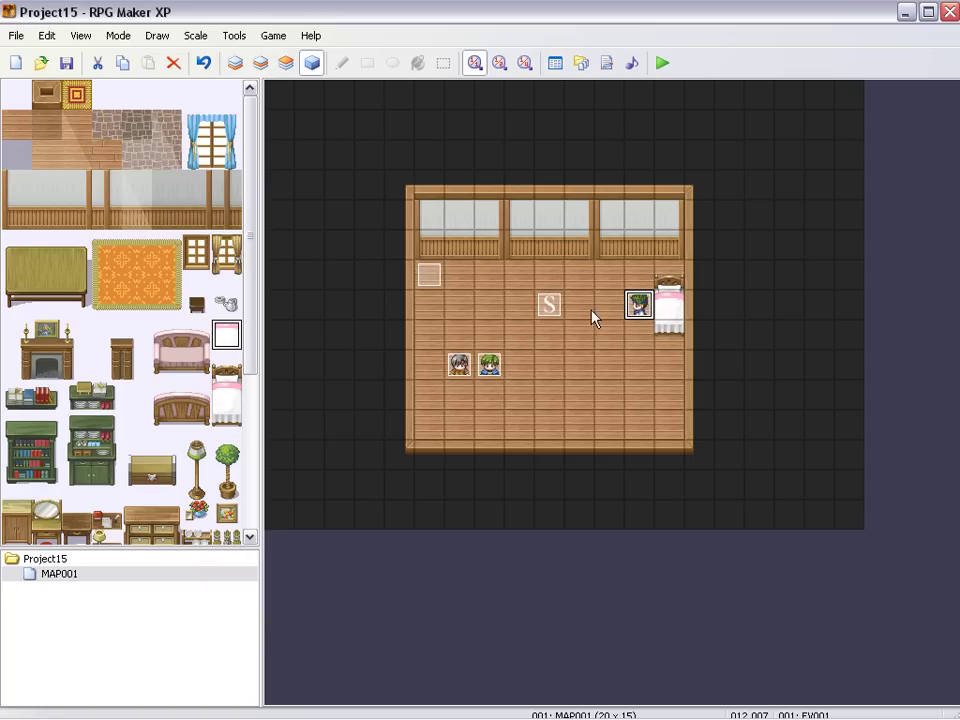
Inspect the faint, grey-haired and green-haired events unchanged, then open innkeeper event EV001.
click(551, 315)
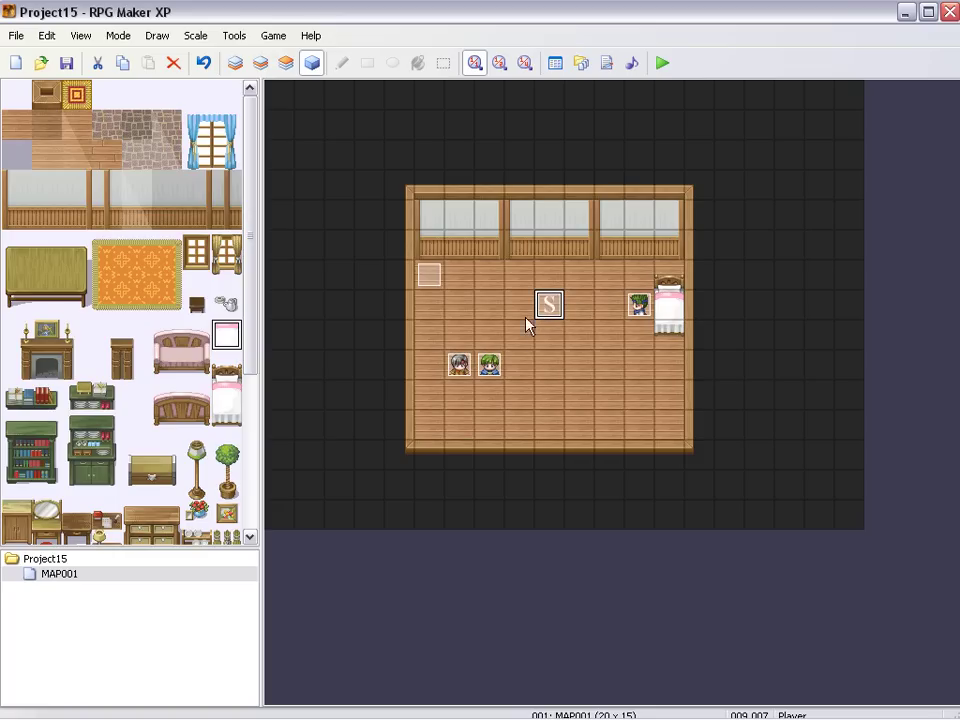
click(430, 284)
double_click(430, 284)
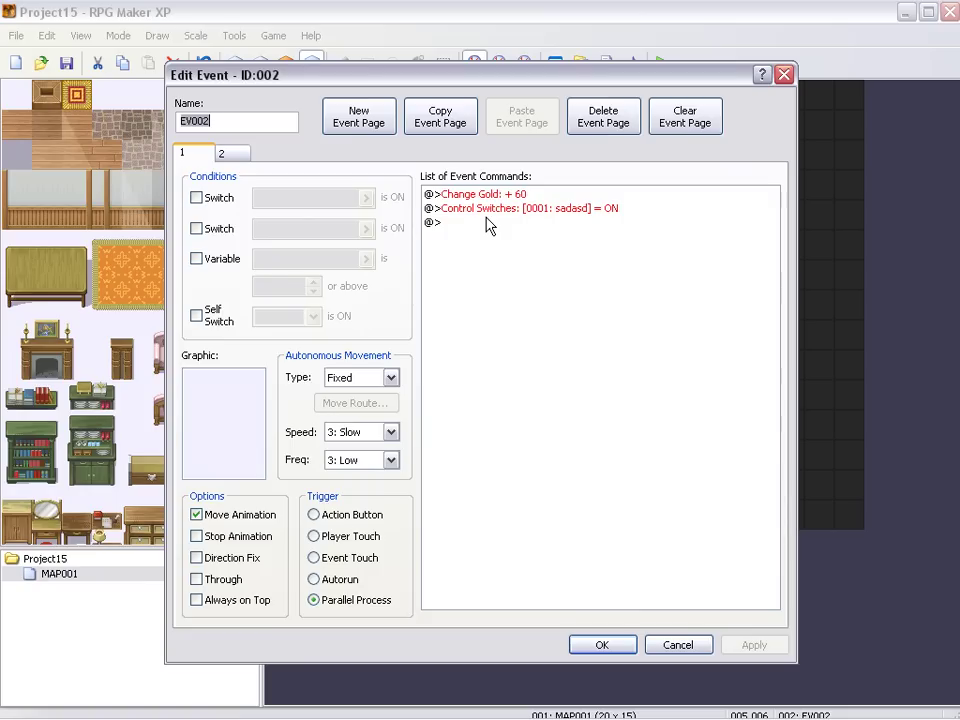
click(676, 645)
double_click(463, 367)
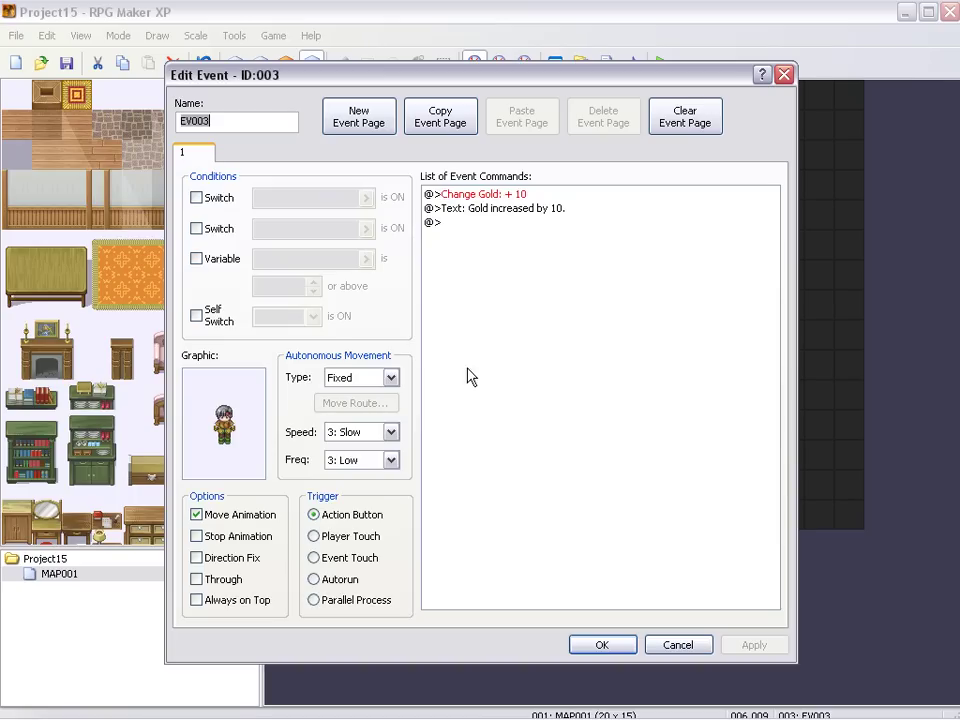
click(688, 644)
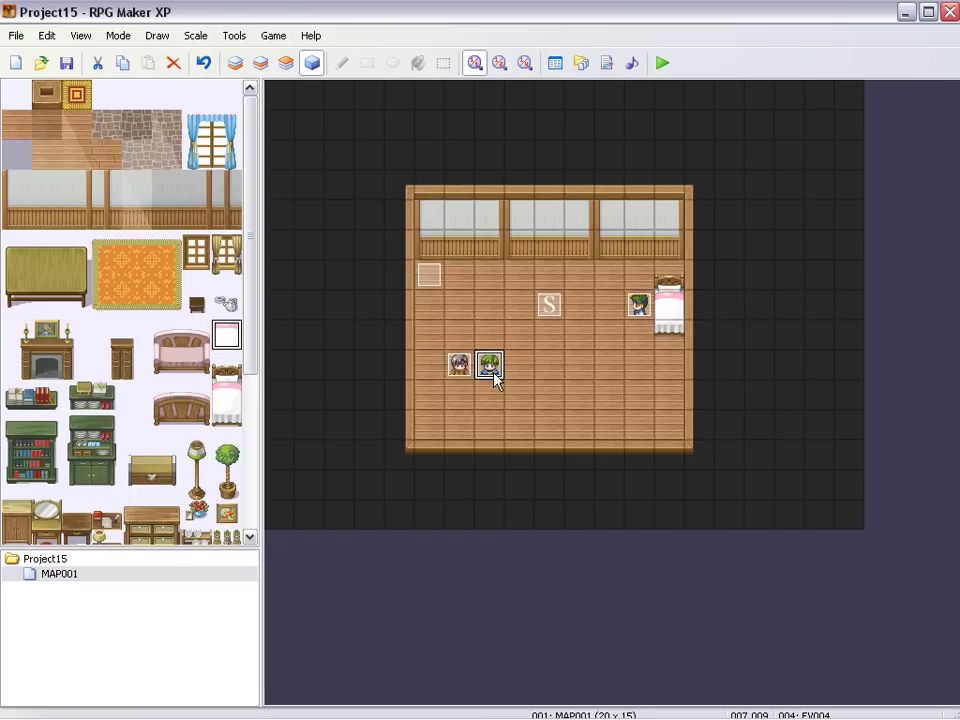
double_click(492, 373)
click(692, 646)
double_click(639, 305)
drag(539, 86, 522, 70)
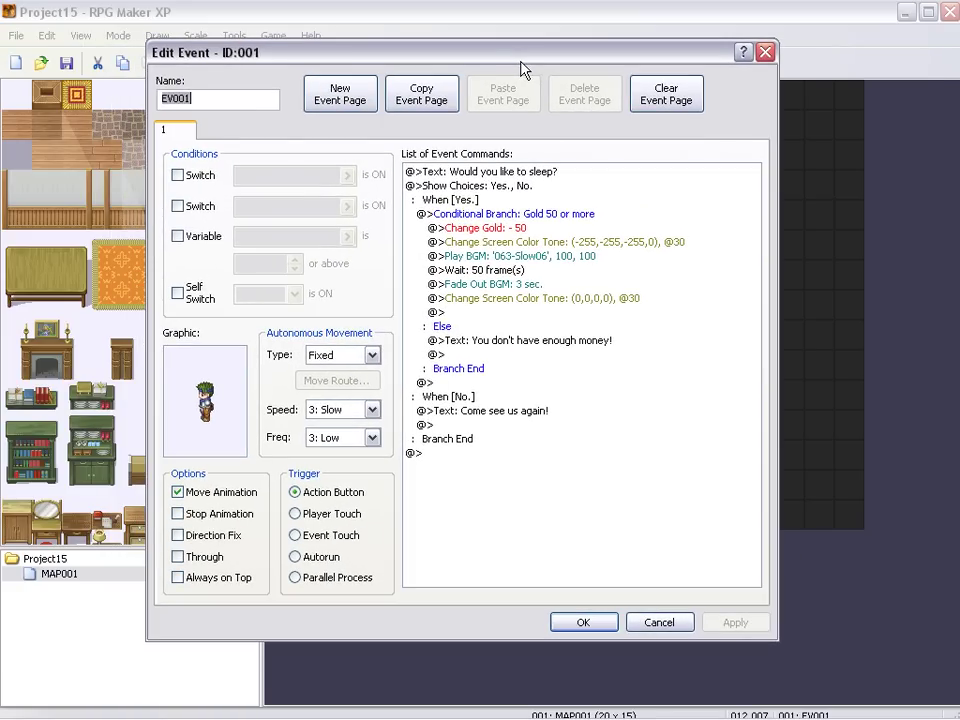
click(490, 173)
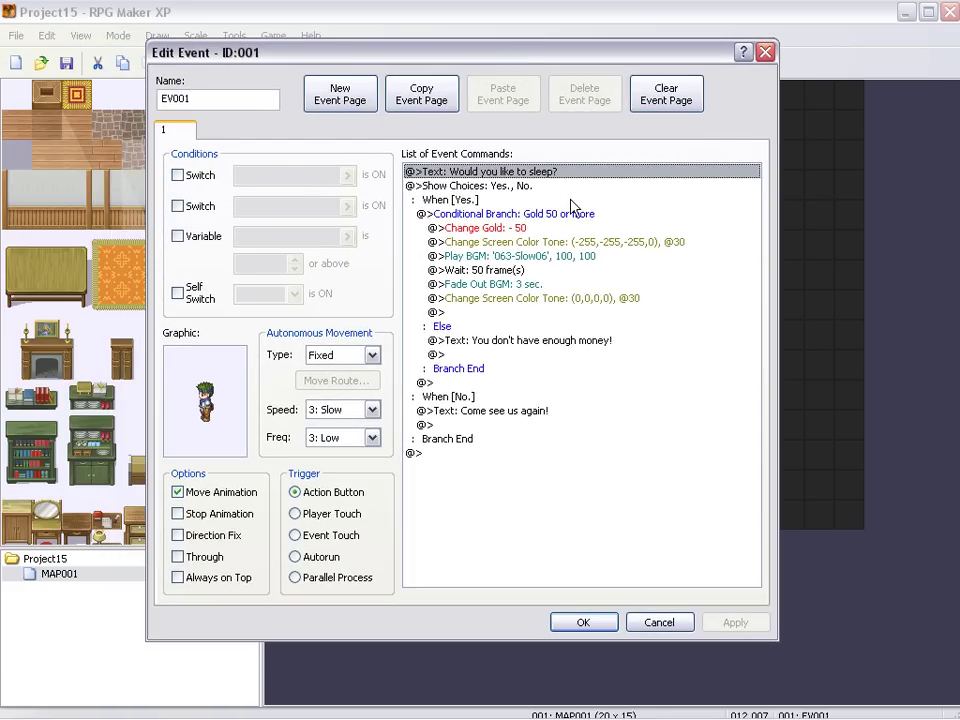
double_click(478, 172)
click(626, 430)
click(484, 199)
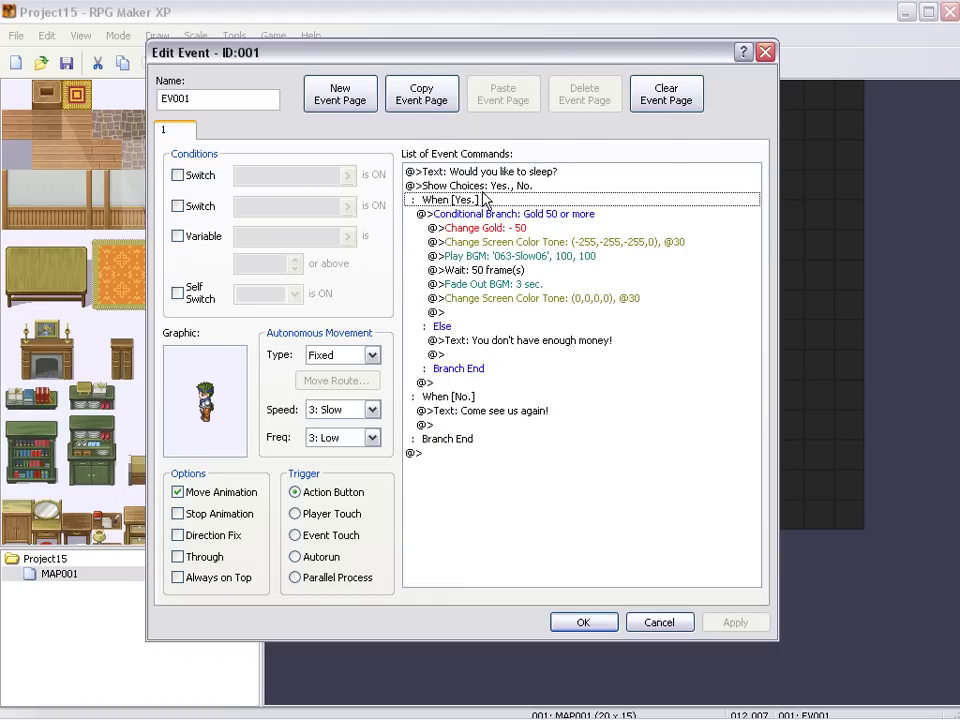
double_click(484, 199)
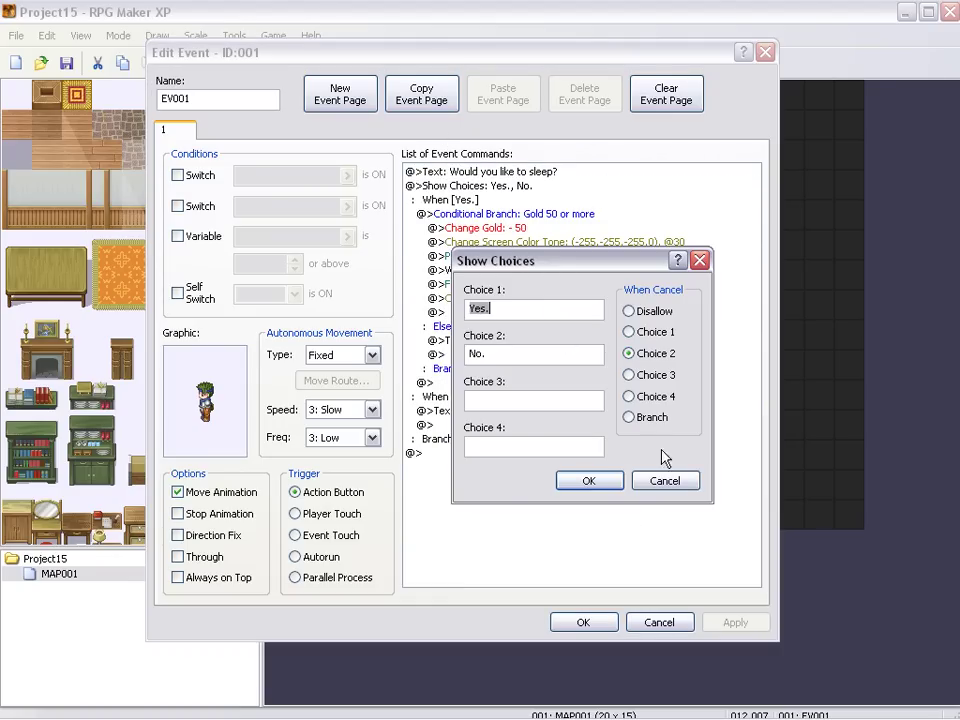
click(670, 484)
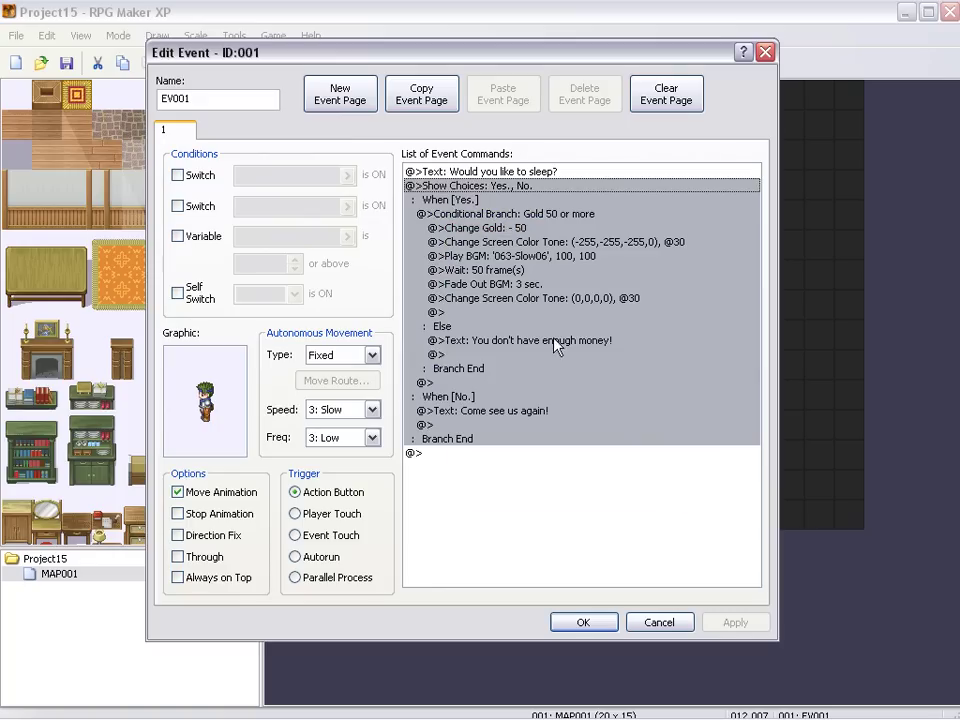
click(452, 213)
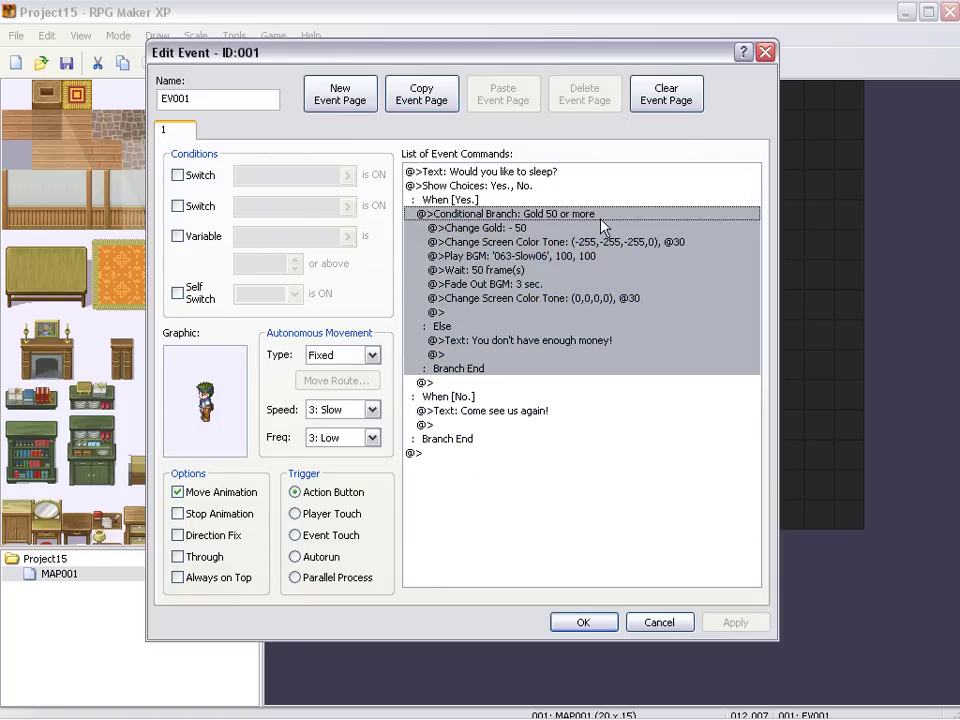
Set the conditional branch to Gold 50 or More and confirm it.
double_click(492, 214)
drag(503, 218, 560, 221)
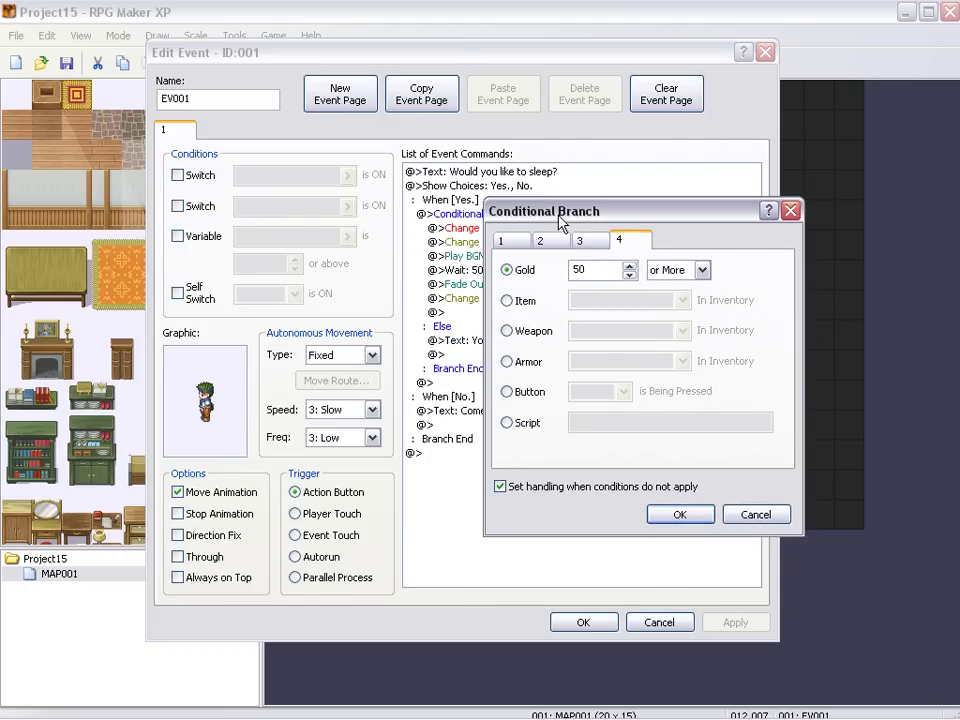
drag(560, 221, 590, 233)
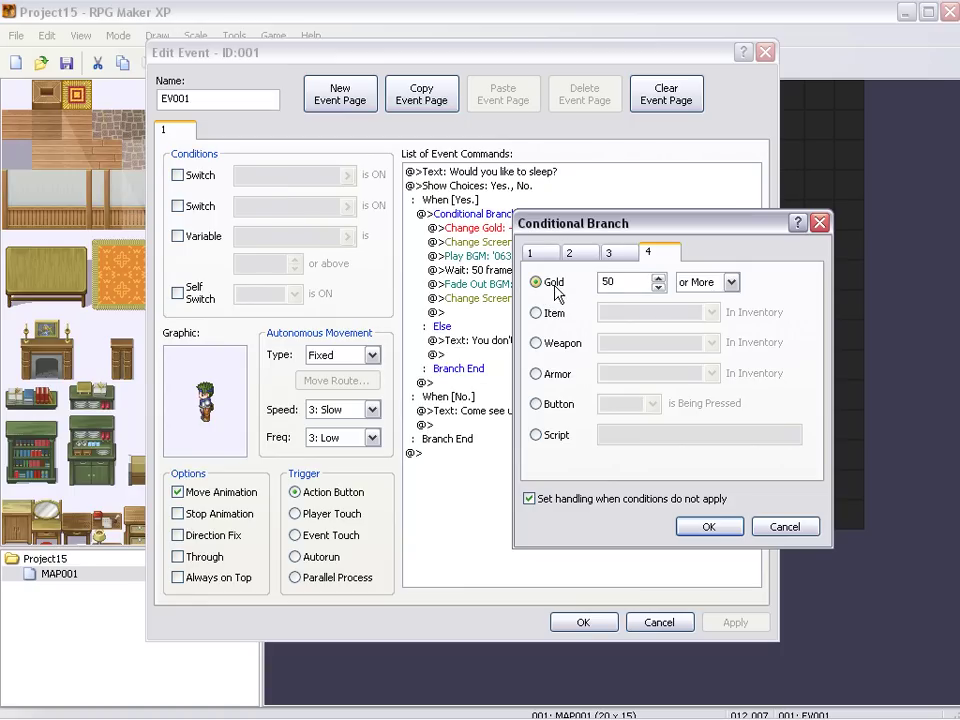
click(717, 287)
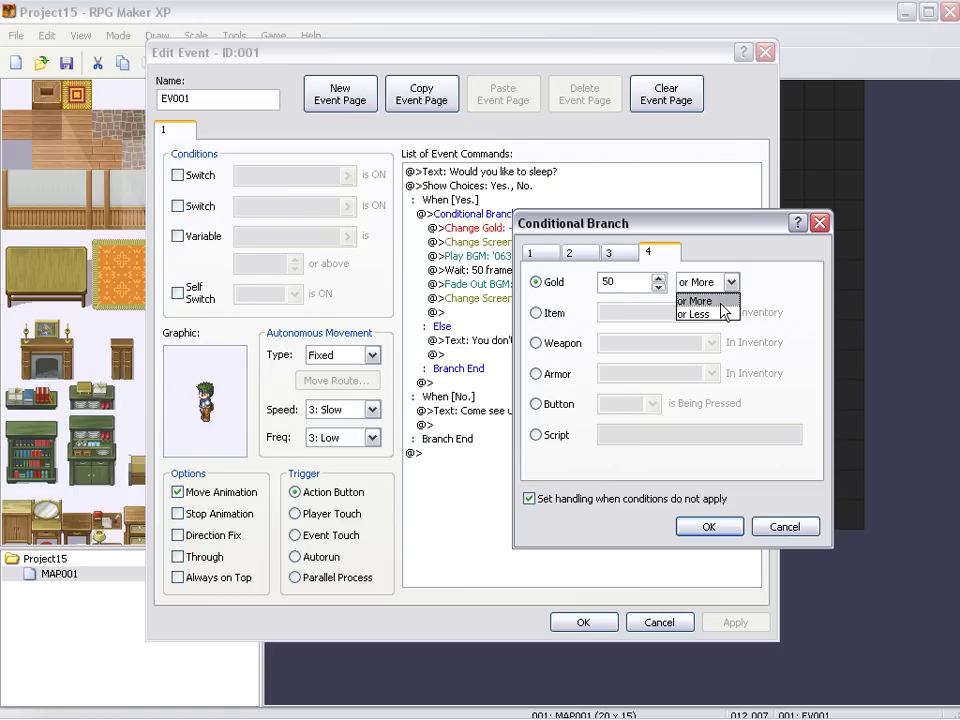
click(716, 302)
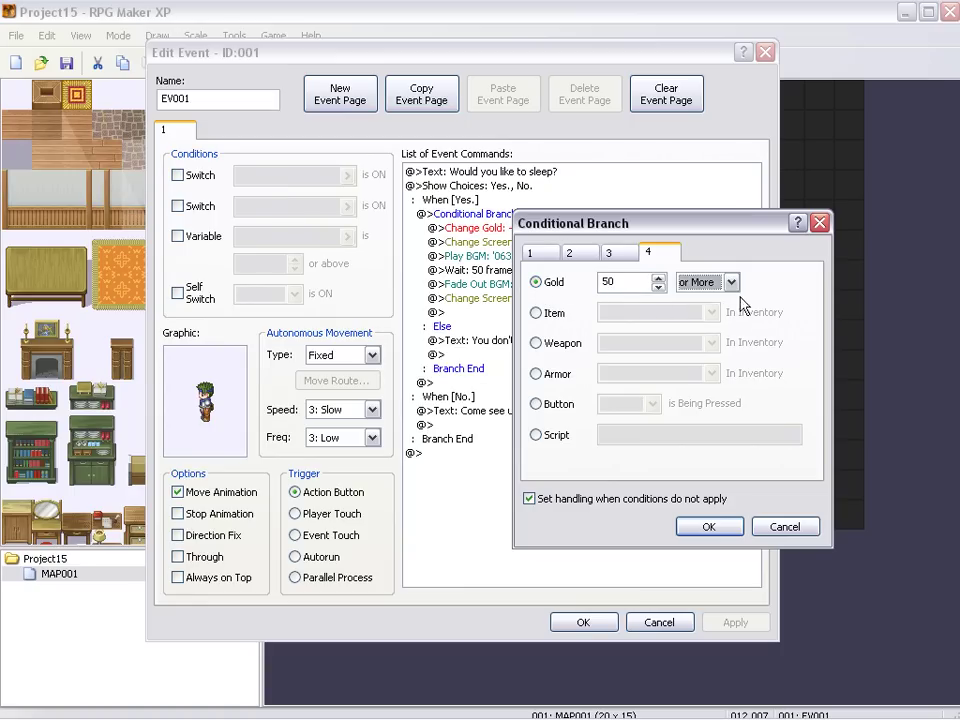
click(728, 527)
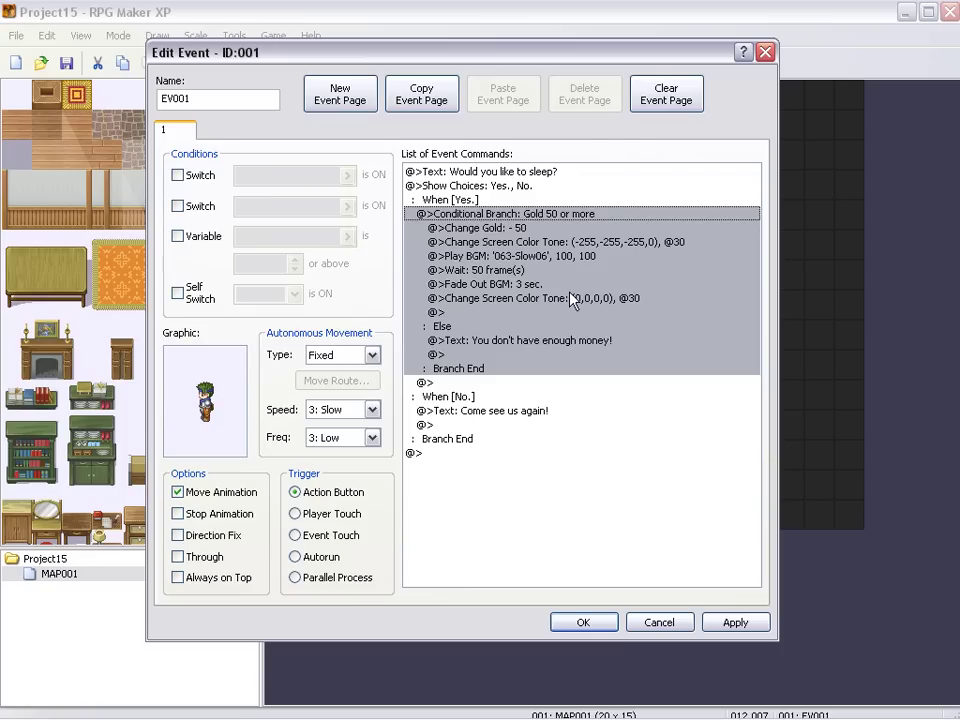
Review the Change Gold -50 line and the screen-darkening and tone-restoring lines.
click(512, 229)
click(550, 215)
click(527, 229)
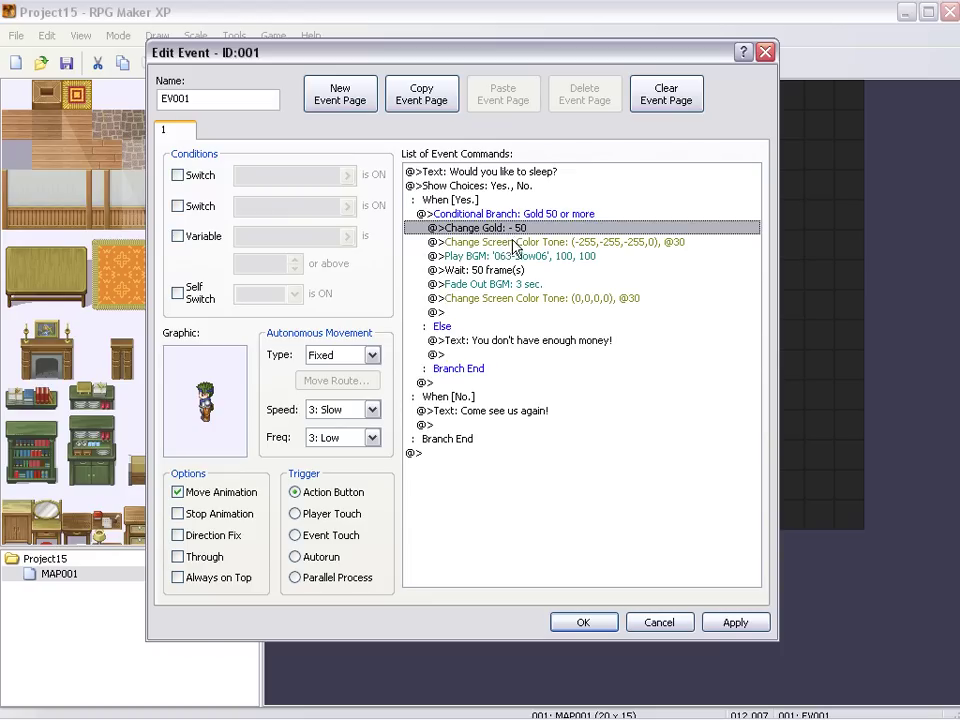
click(504, 243)
click(520, 229)
click(587, 243)
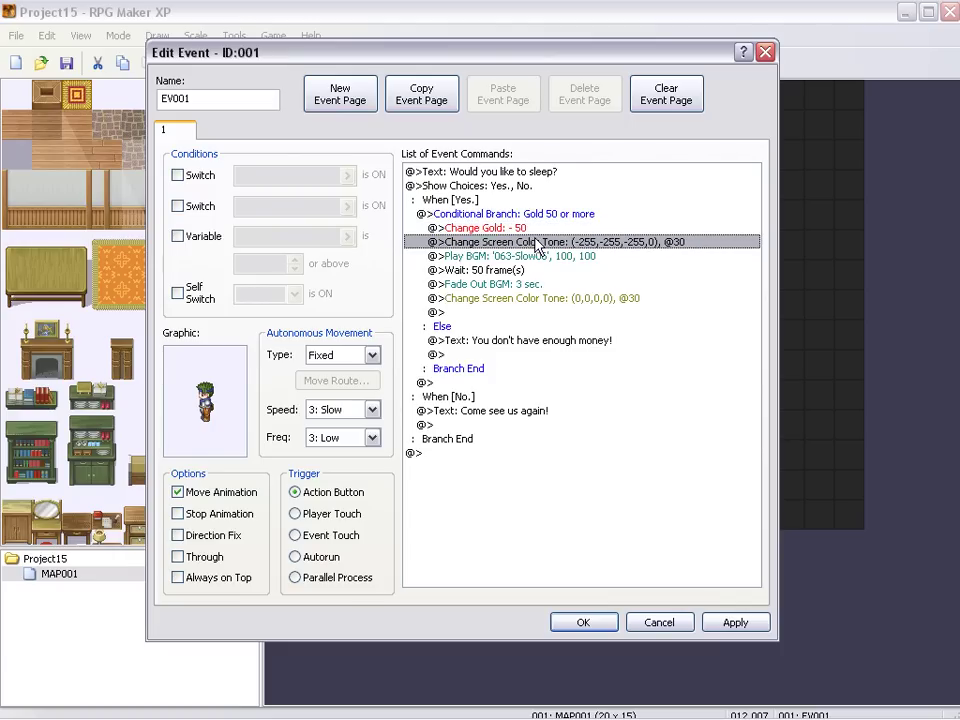
key(Down)
key(Down)
key(Down)
key(Down)
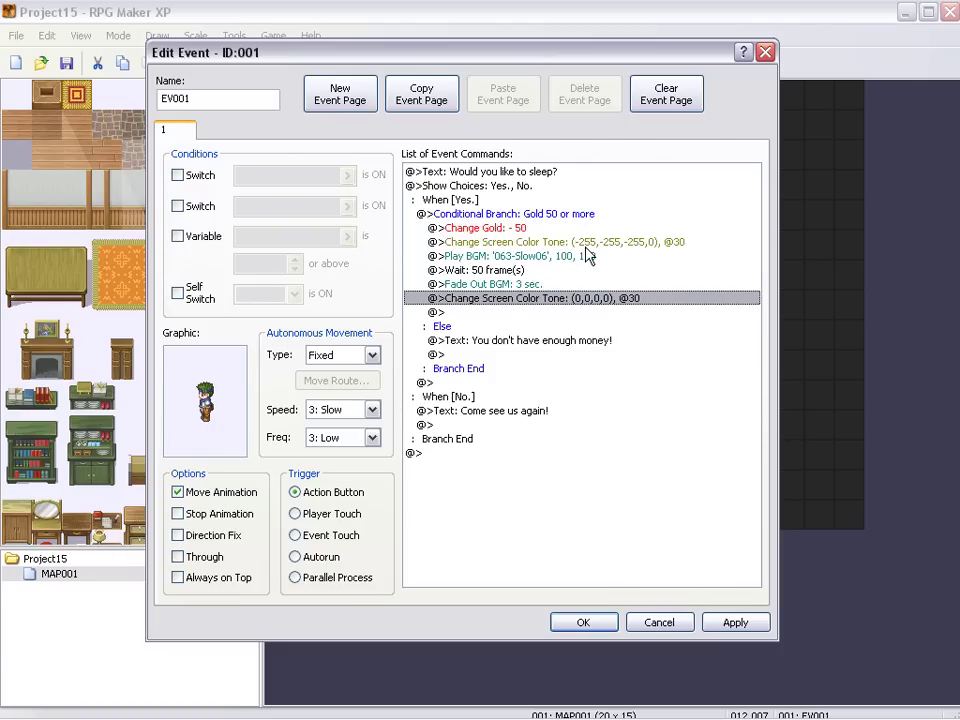
Check the sleep sequence ending, the not-enough-money message and the No answer lines.
click(468, 313)
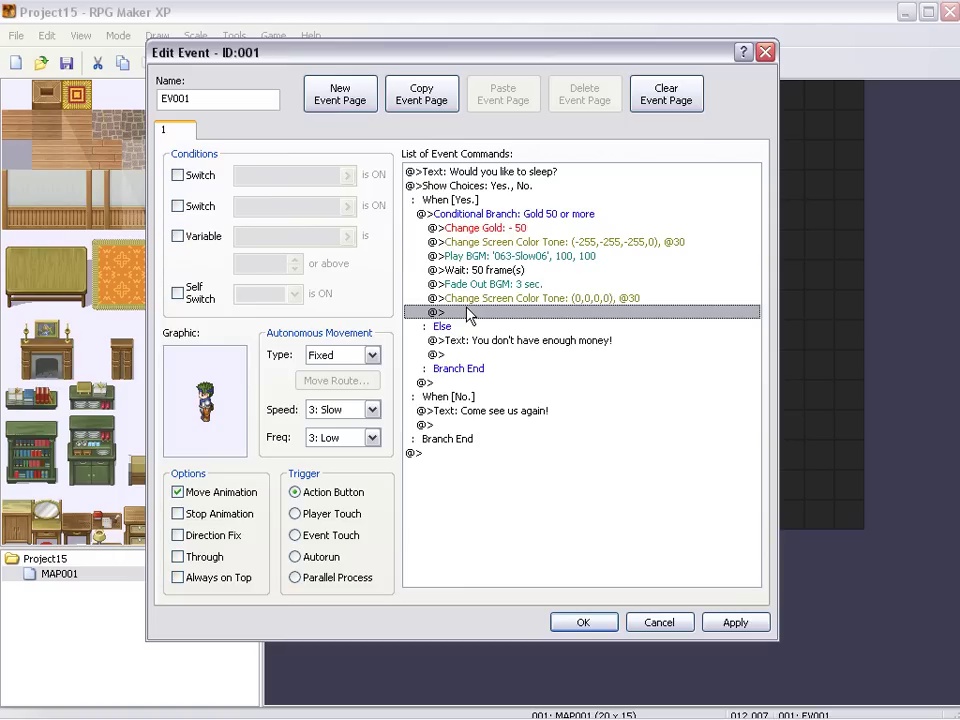
click(491, 345)
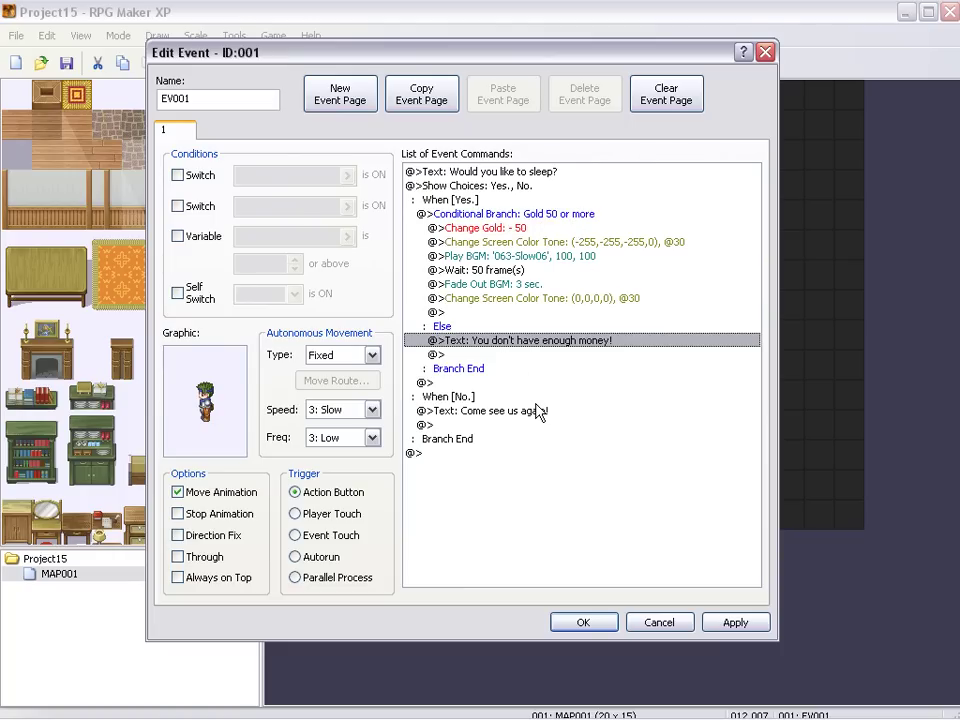
click(445, 412)
click(462, 398)
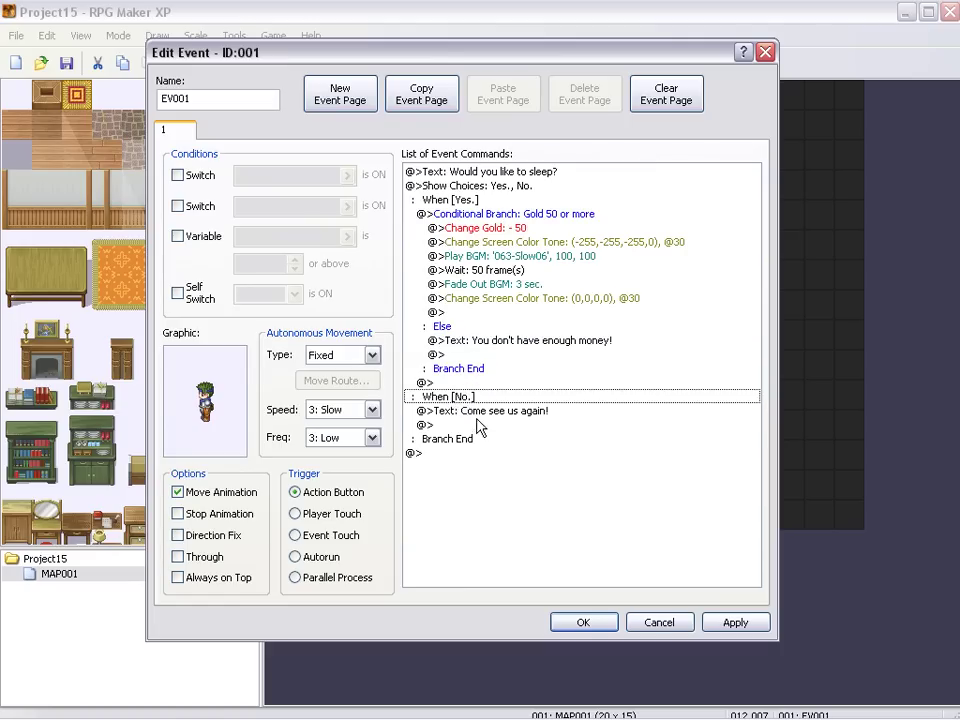
click(480, 425)
Confirm EV001 with OK, then save Project15 and launch a playtest.
click(686, 626)
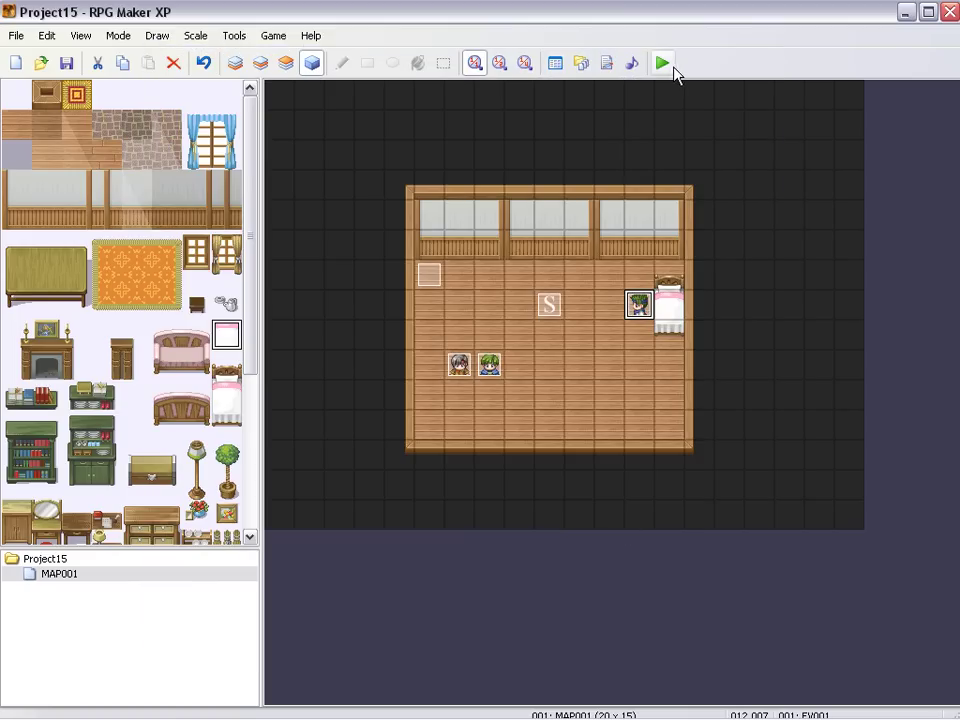
click(668, 66)
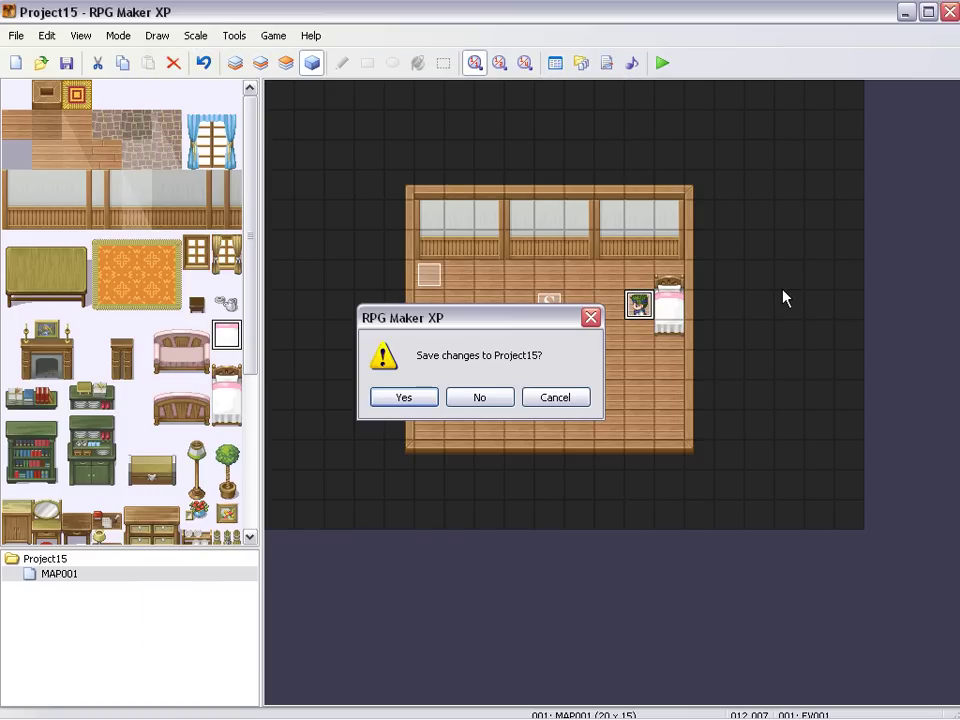
key(Return)
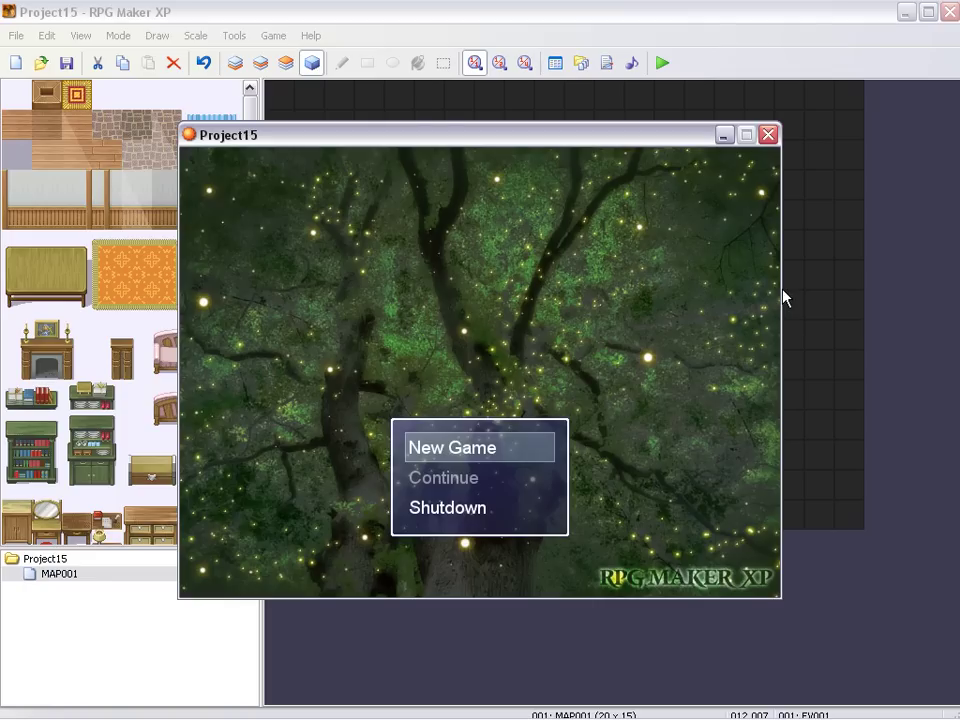
Start a New Game and check the party's 60G in the menu.
key(Return)
key(Right)
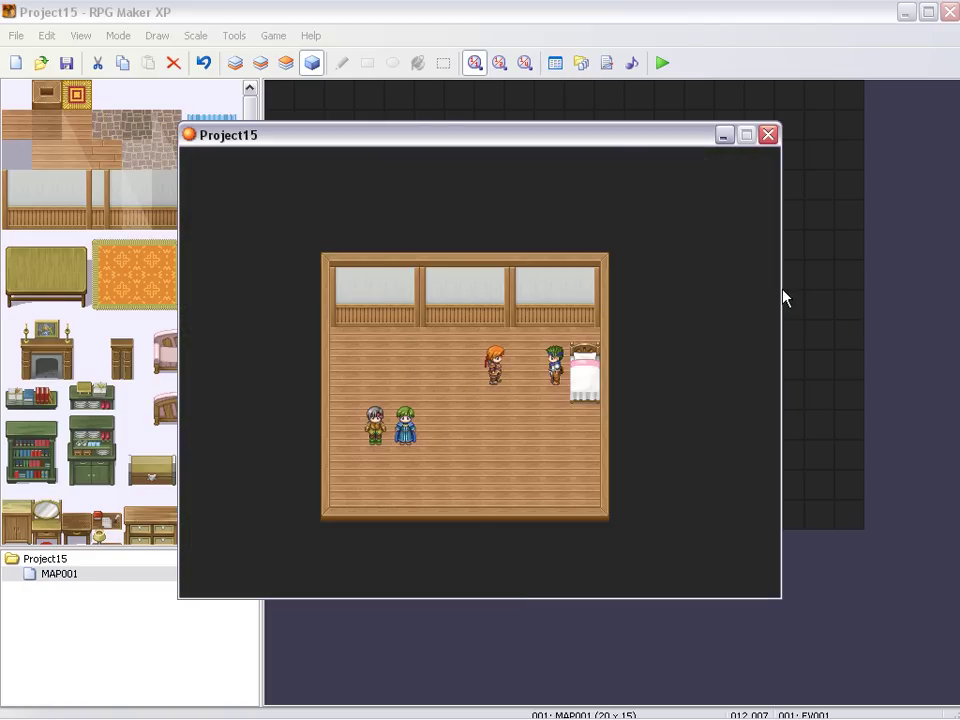
key(Escape)
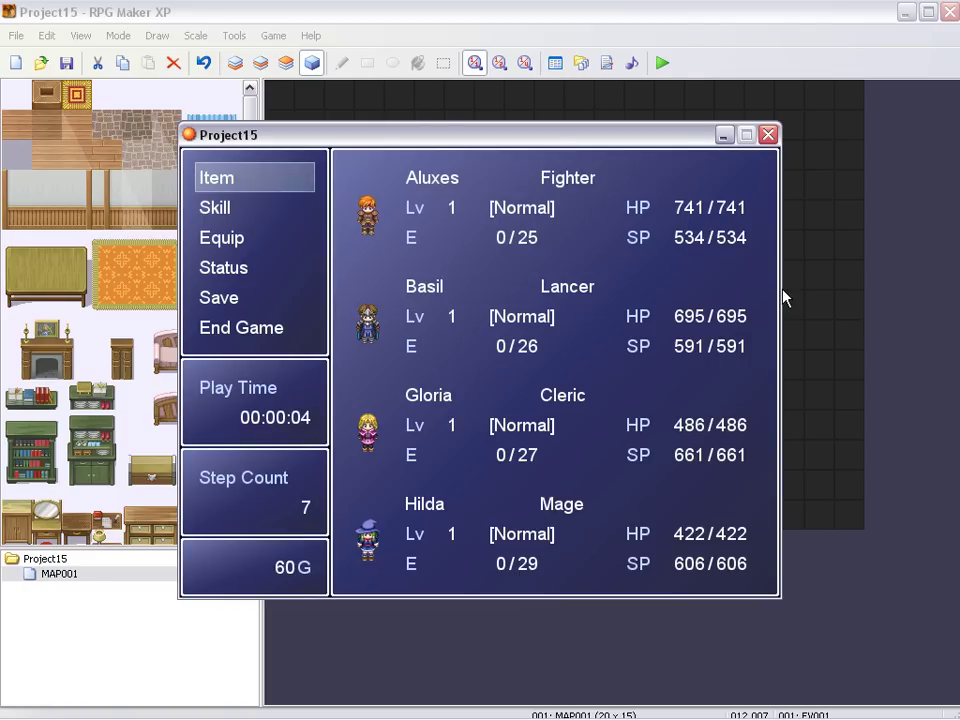
key(Escape)
Walk to the innkeeper and accept sleeping for 50 gold.
key(Up)
key(Left)
key(Down)
key(Up)
key(Right)
key(Right)
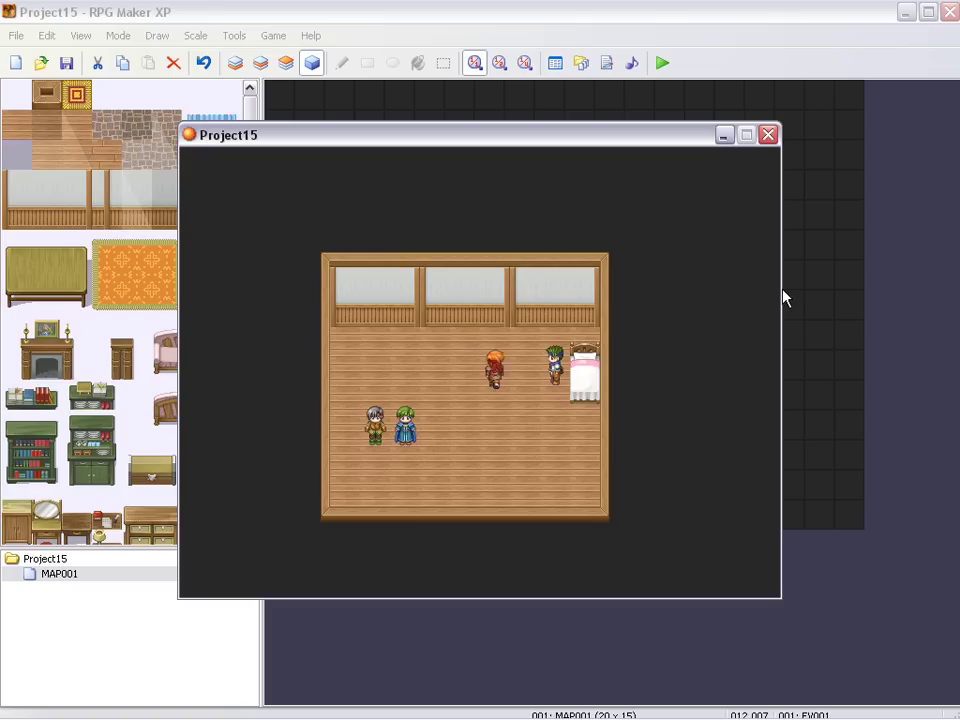
key(Return)
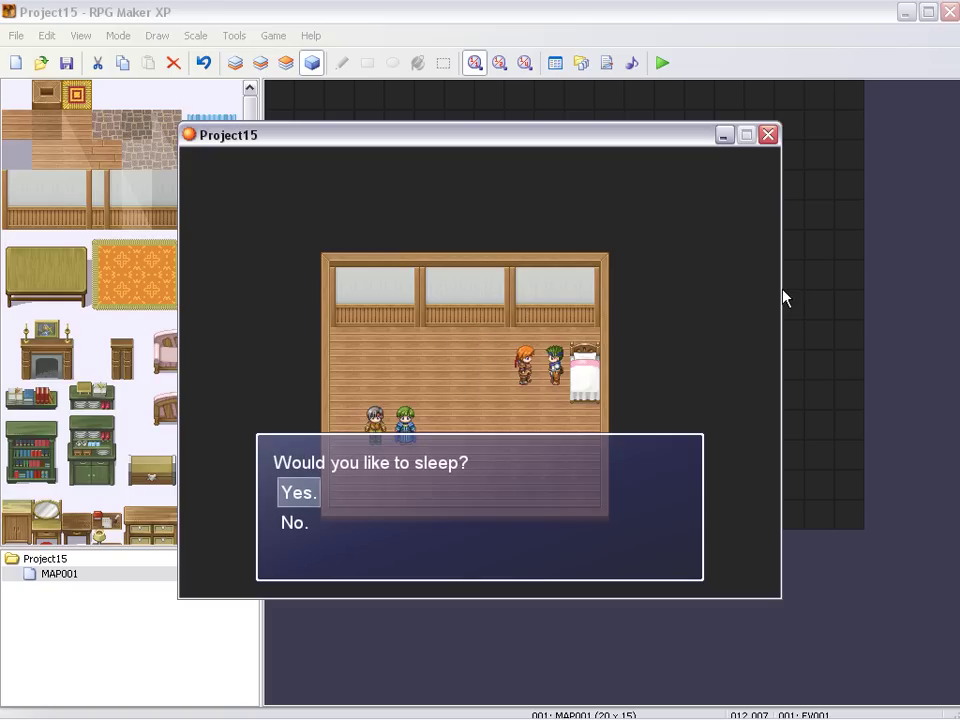
key(Return)
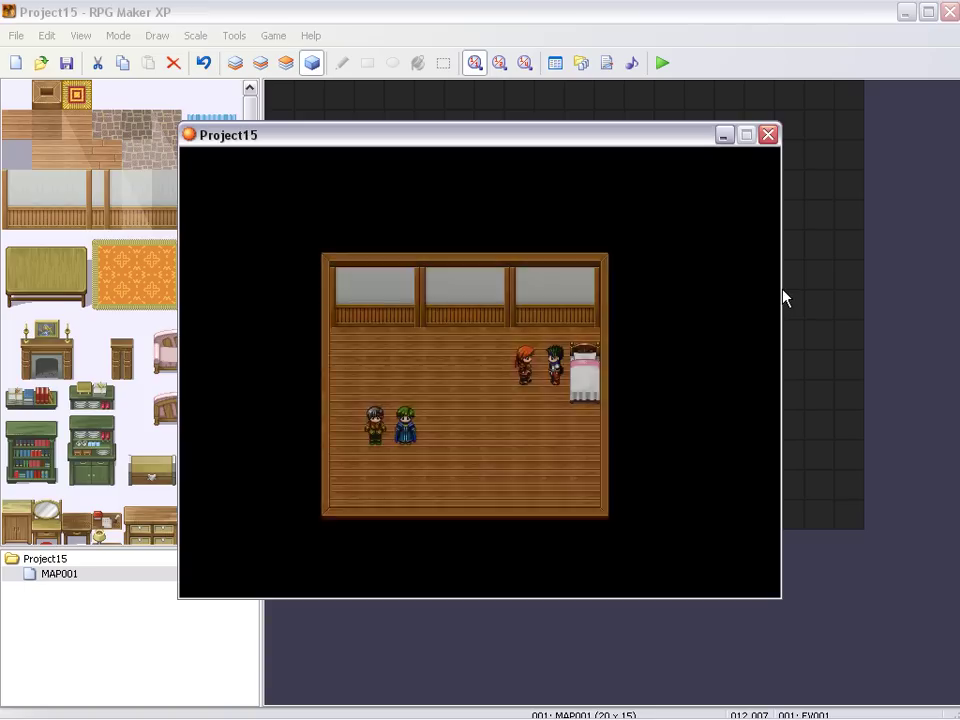
key(Left)
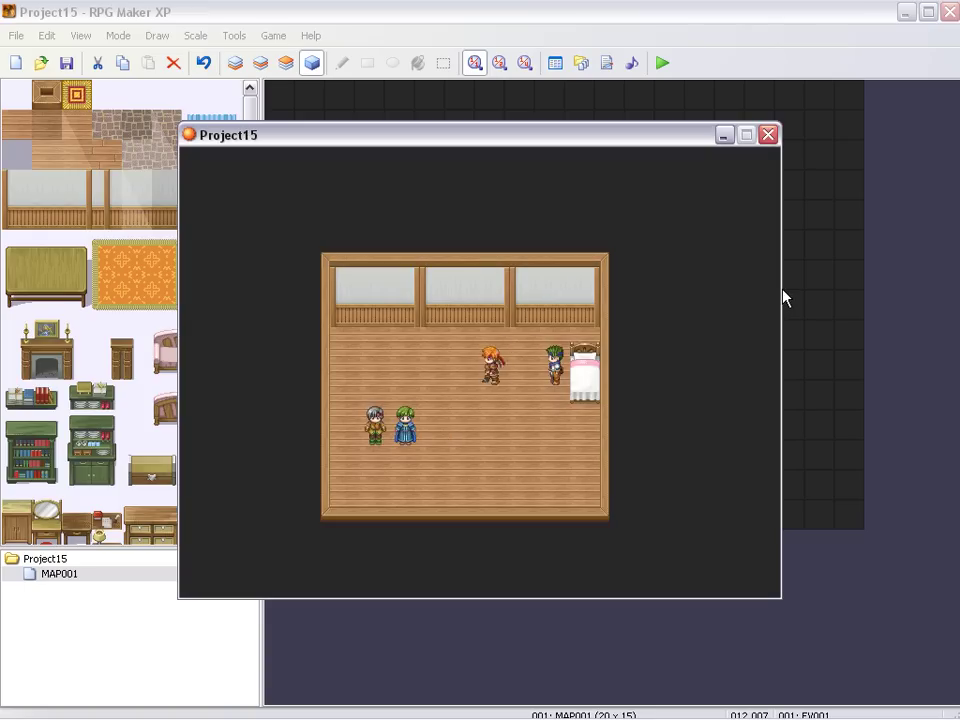
key(Right)
Check the gold, then ask the innkeeper to sleep with too little money.
key(Escape)
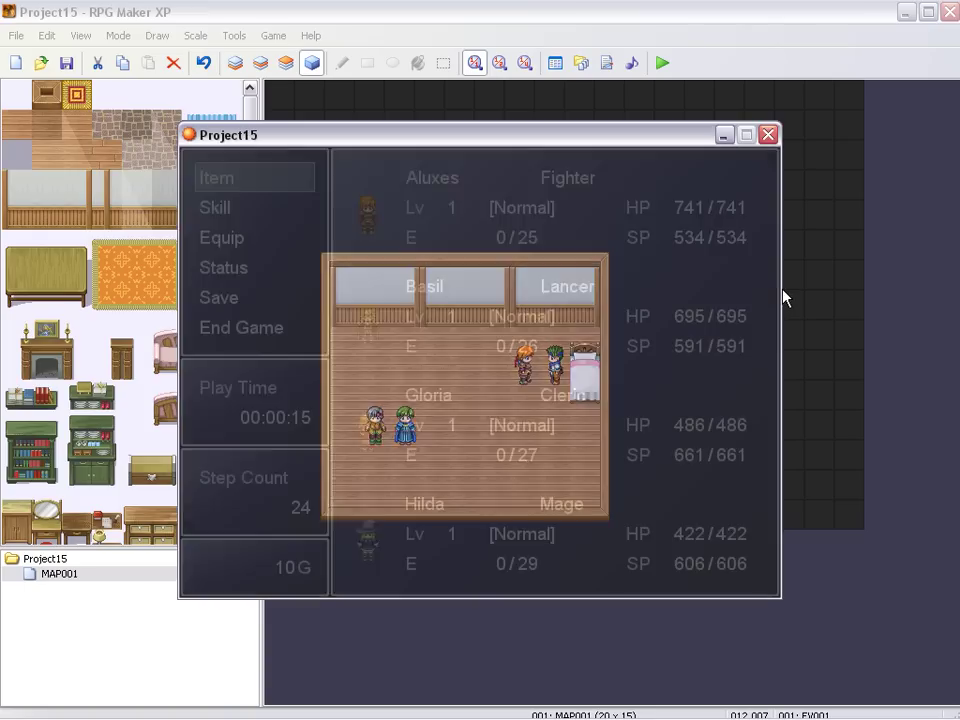
key(Escape)
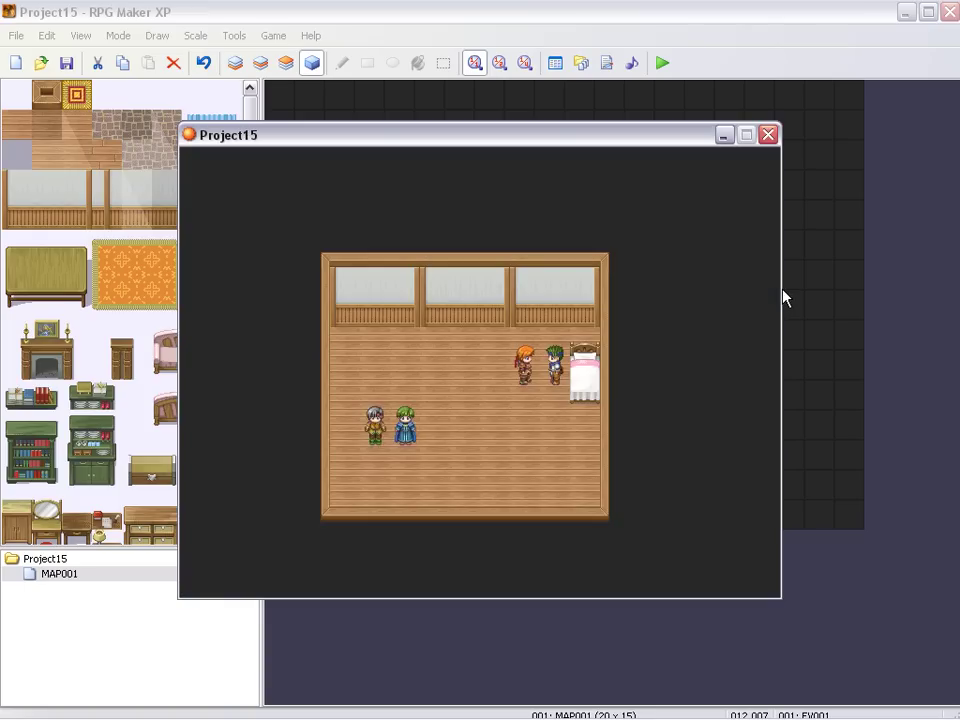
key(Return)
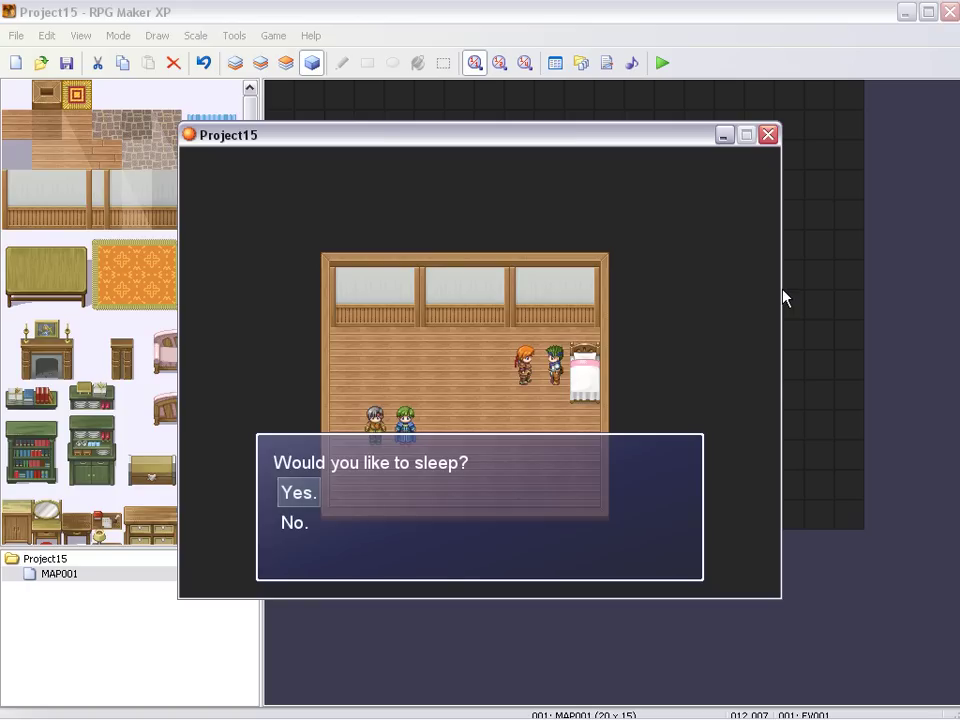
key(Return)
key(Return)
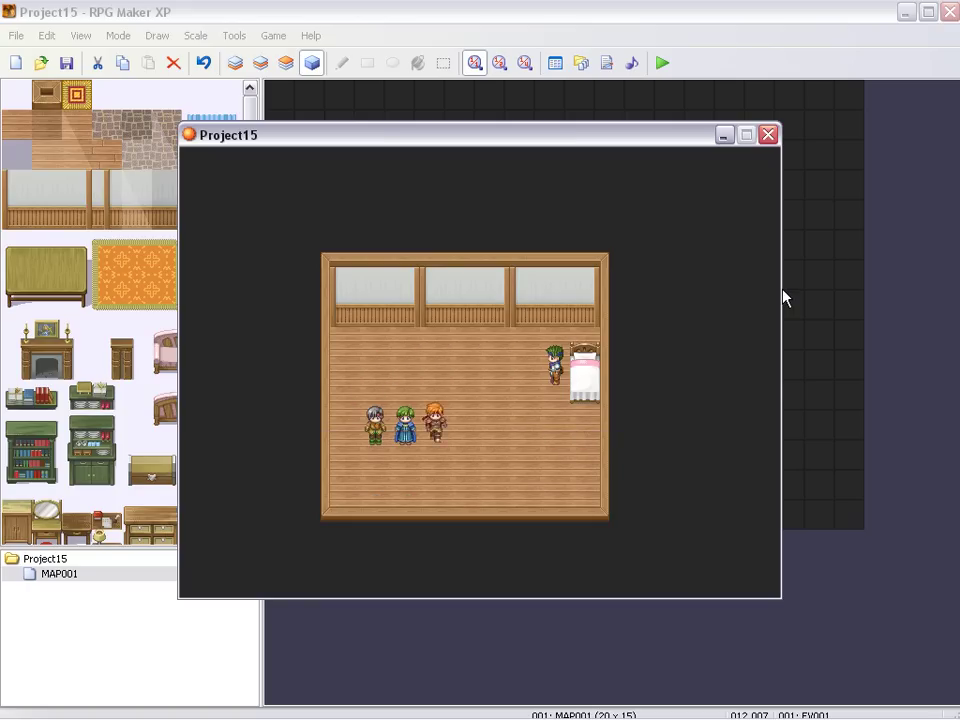
Talk to the grey-haired character to receive 10 more gold.
key(Return)
key(Return)
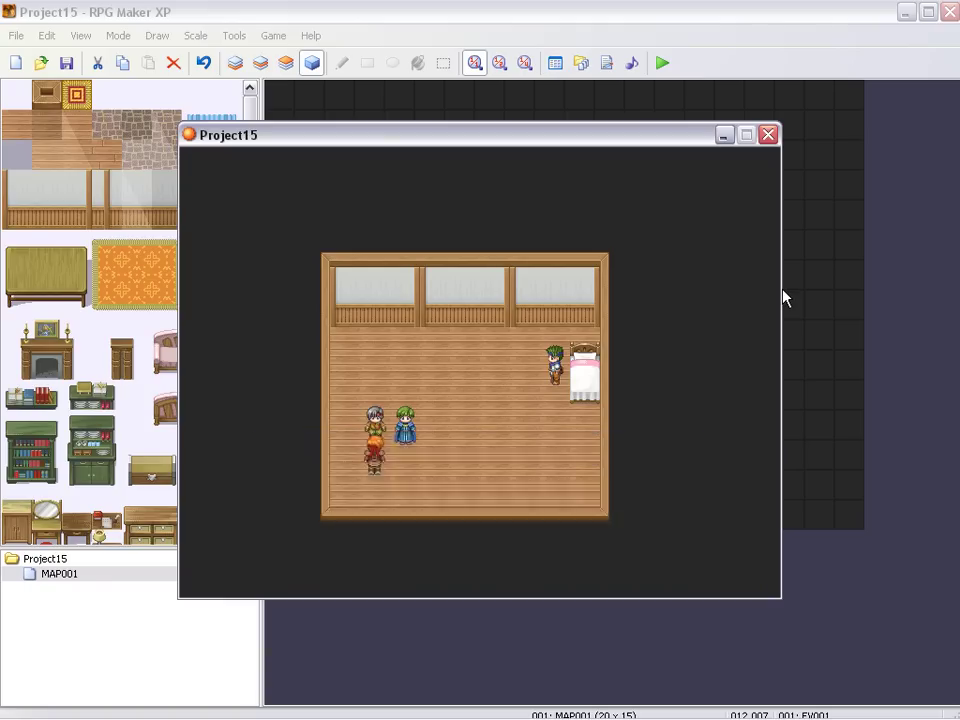
key(Return)
key(Return)
key(Return)
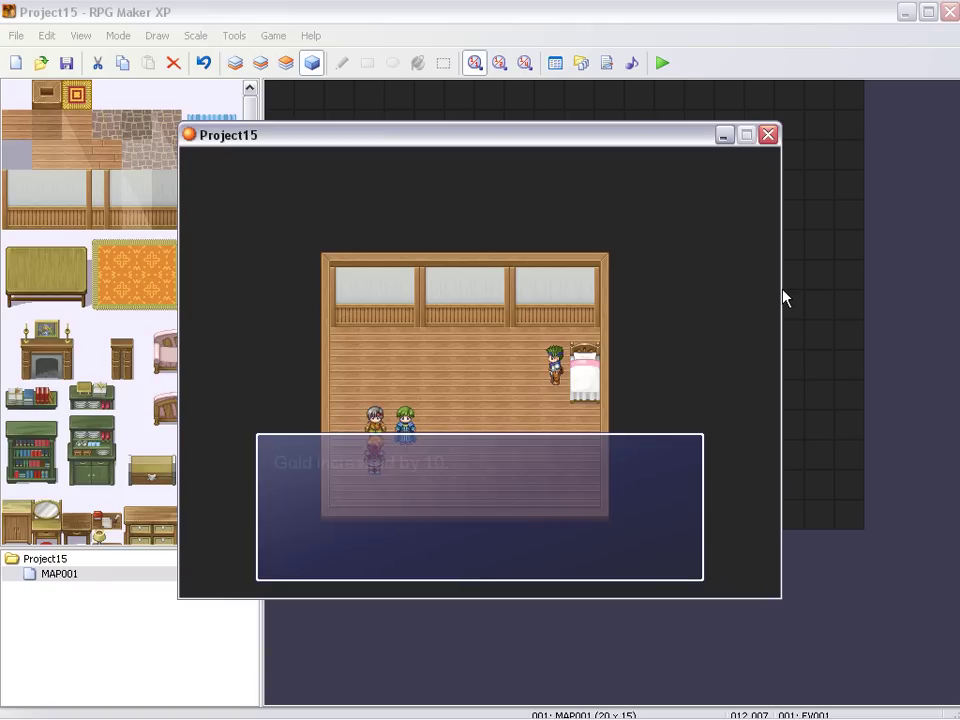
key(Return)
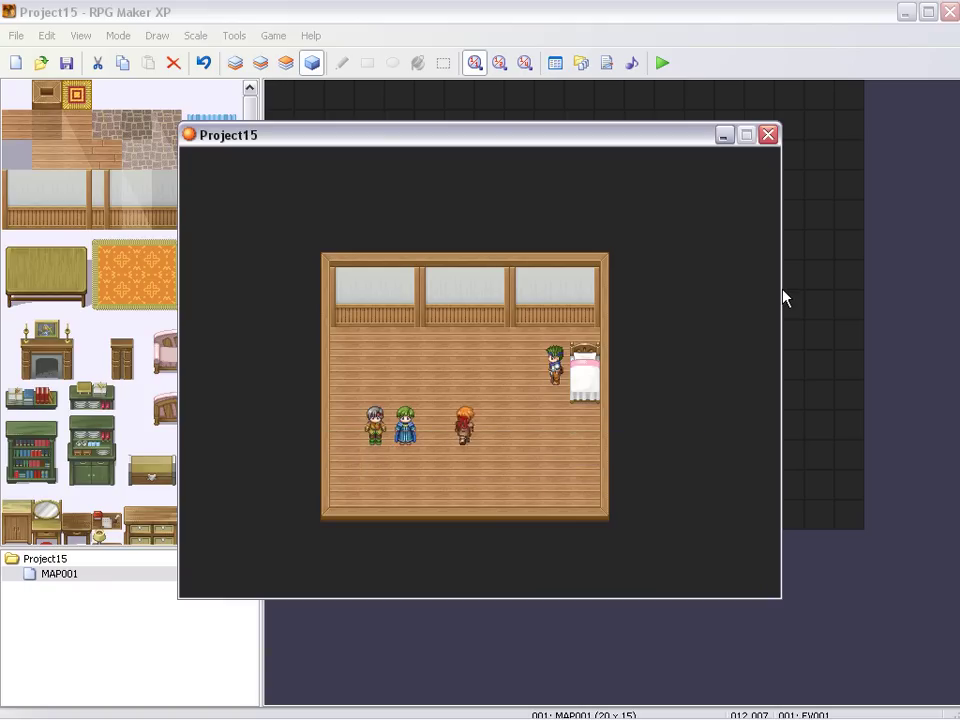
key(Return)
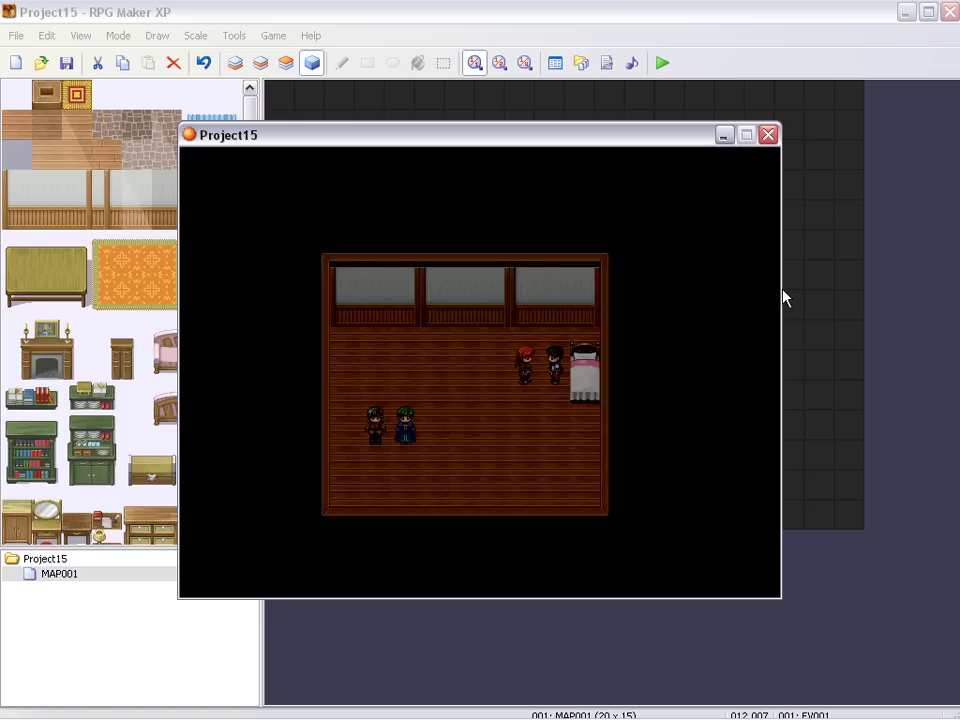